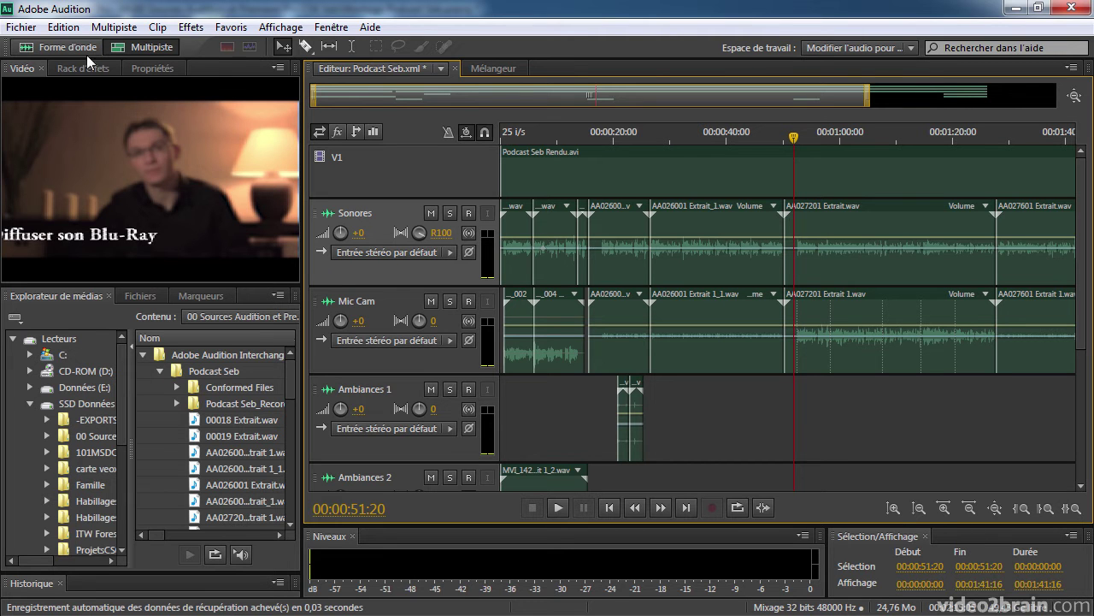
Open the control surface preferences and set the device category to Mackie.
{"action": "left_click", "coordinate": [63, 27]}
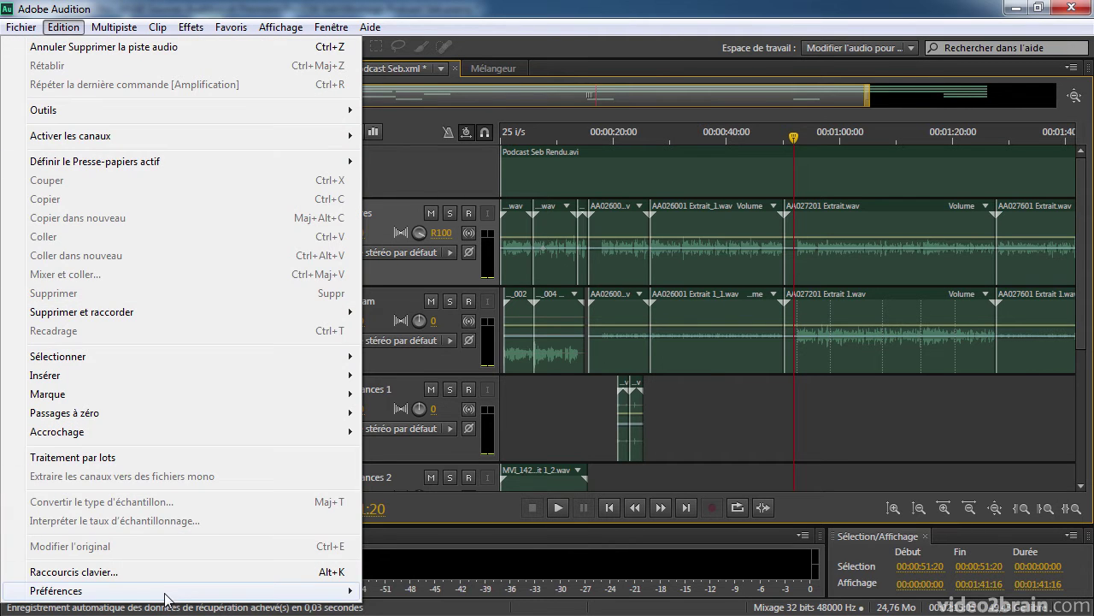
{"action": "mouse_move", "coordinate": [167, 598]}
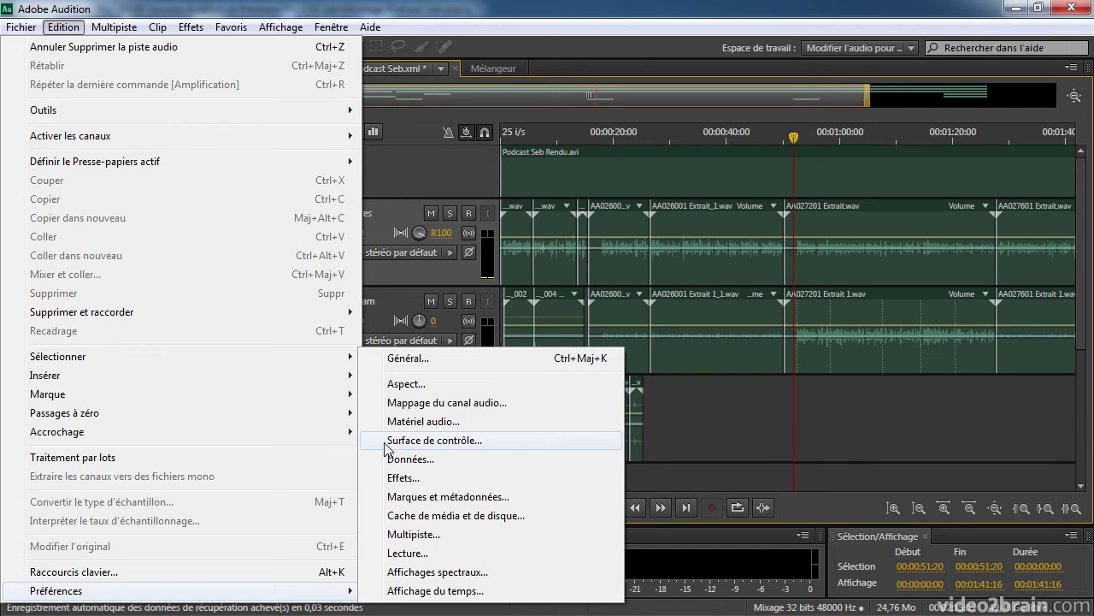
{"action": "left_click", "coordinate": [420, 441]}
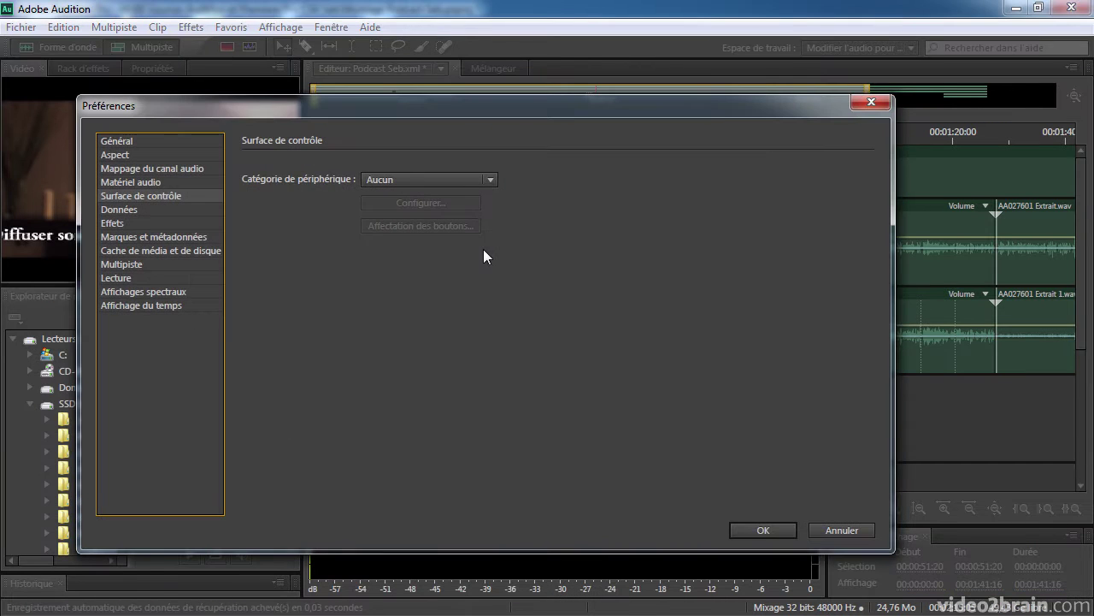
{"action": "left_click", "coordinate": [481, 180]}
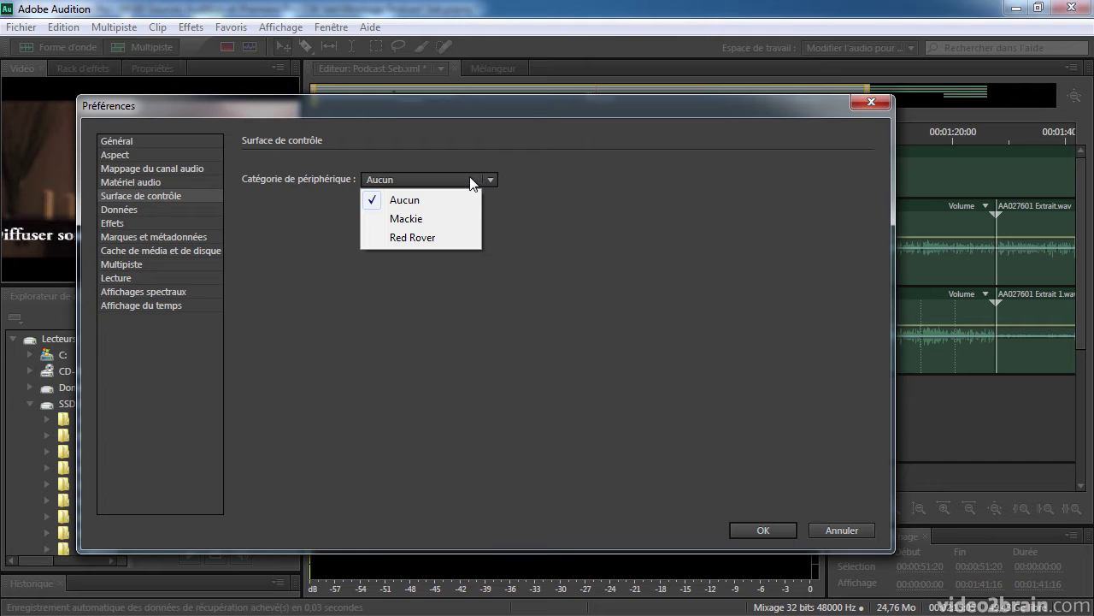
{"action": "left_click", "coordinate": [440, 218]}
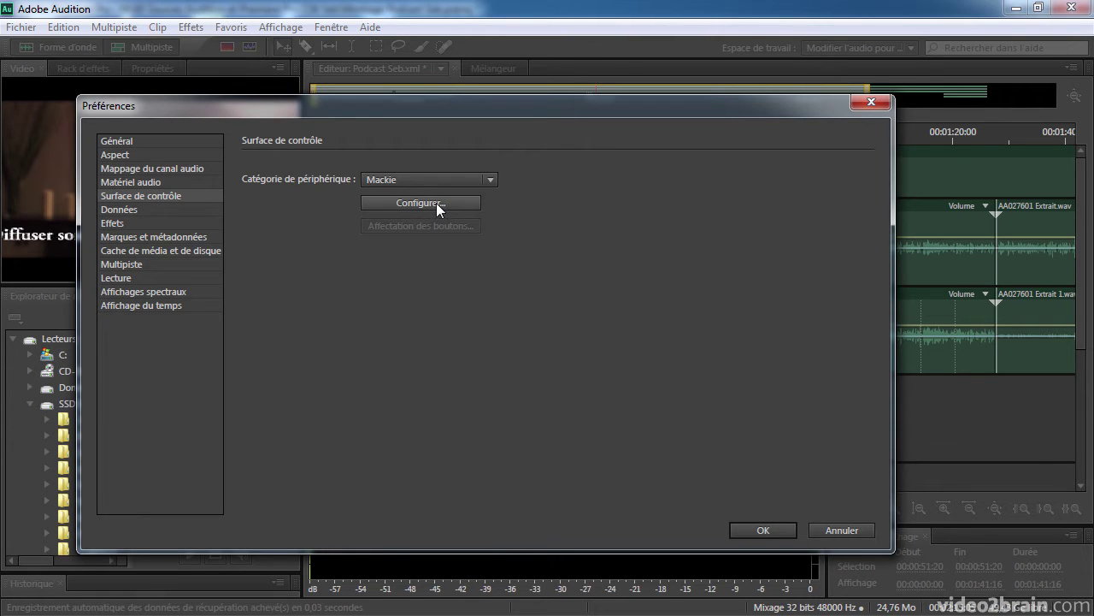
Try to add a Mackie Control device with FA-66 MIDI IN as MIDI input and FA-66 MIDI OUT as MIDI output.
{"action": "left_click", "coordinate": [436, 203]}
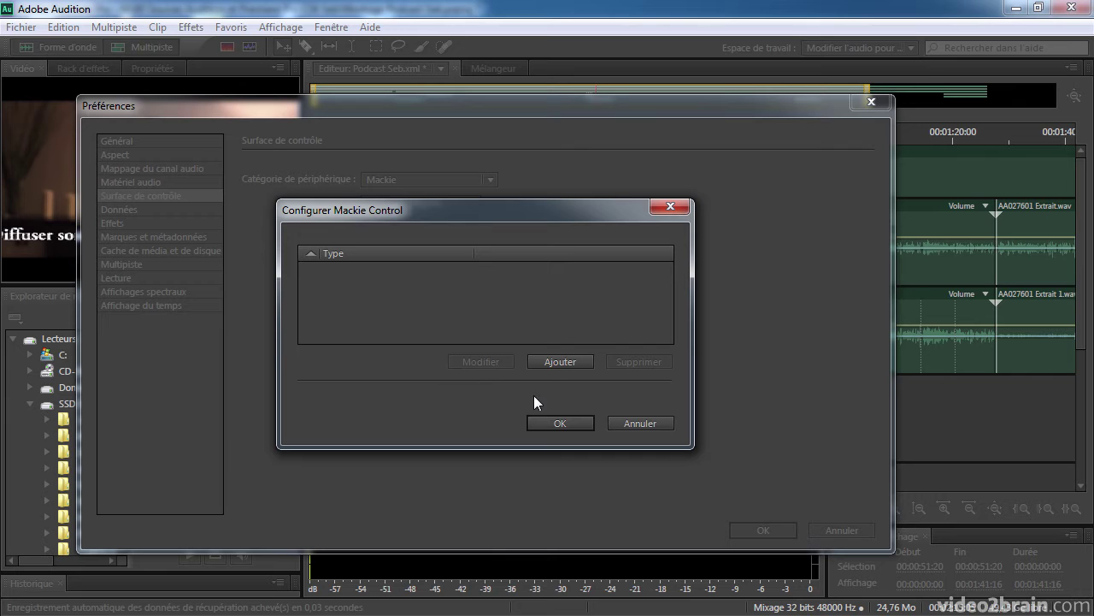
{"action": "left_click", "coordinate": [548, 358]}
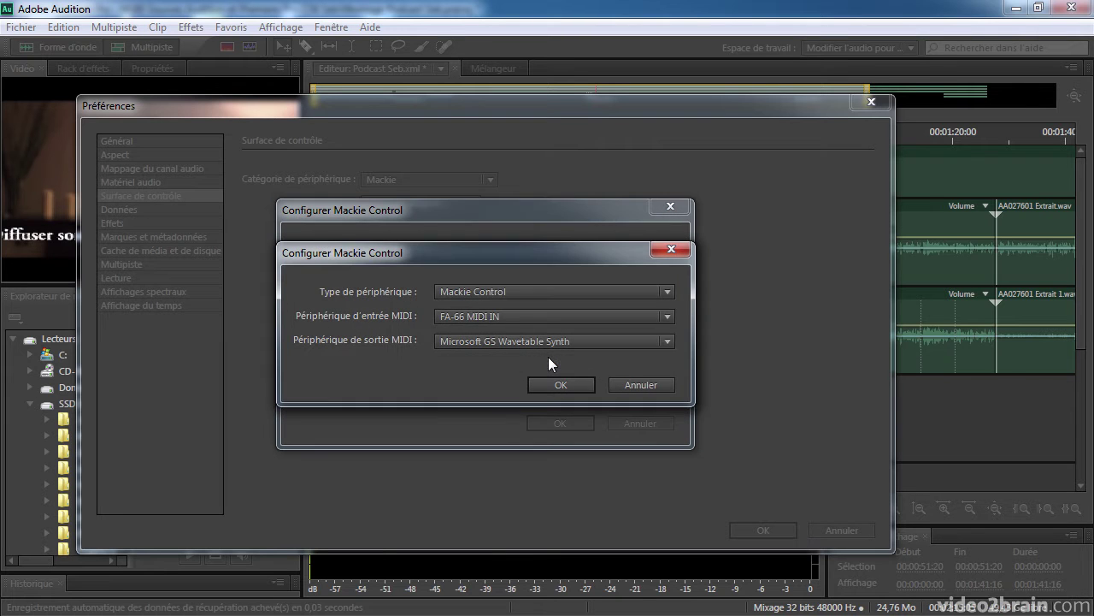
{"action": "left_click", "coordinate": [486, 292]}
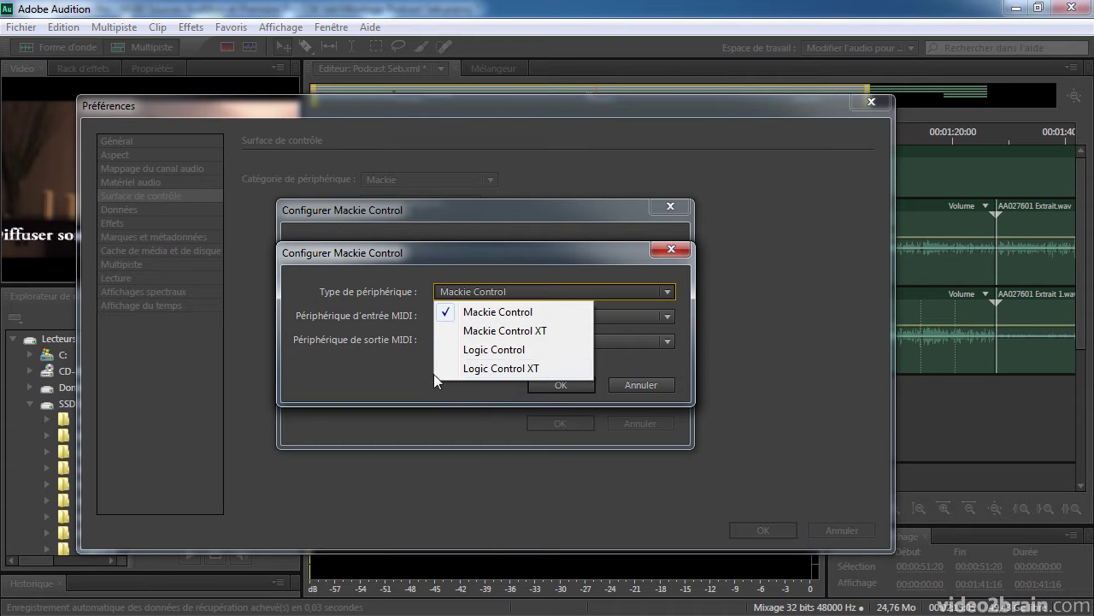
{"action": "left_click", "coordinate": [393, 339]}
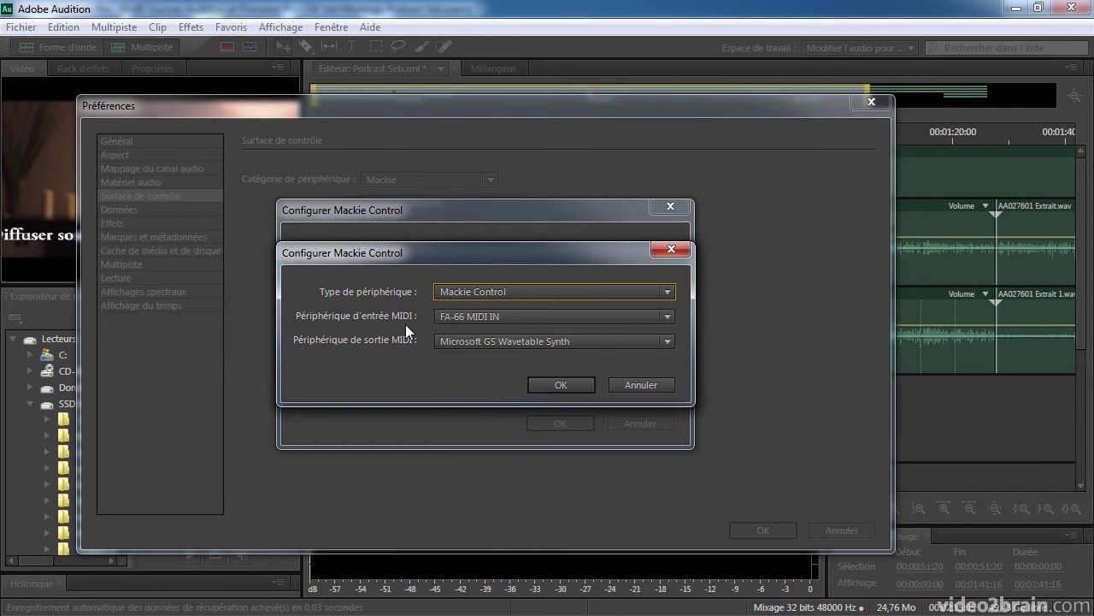
{"action": "left_click", "coordinate": [453, 317]}
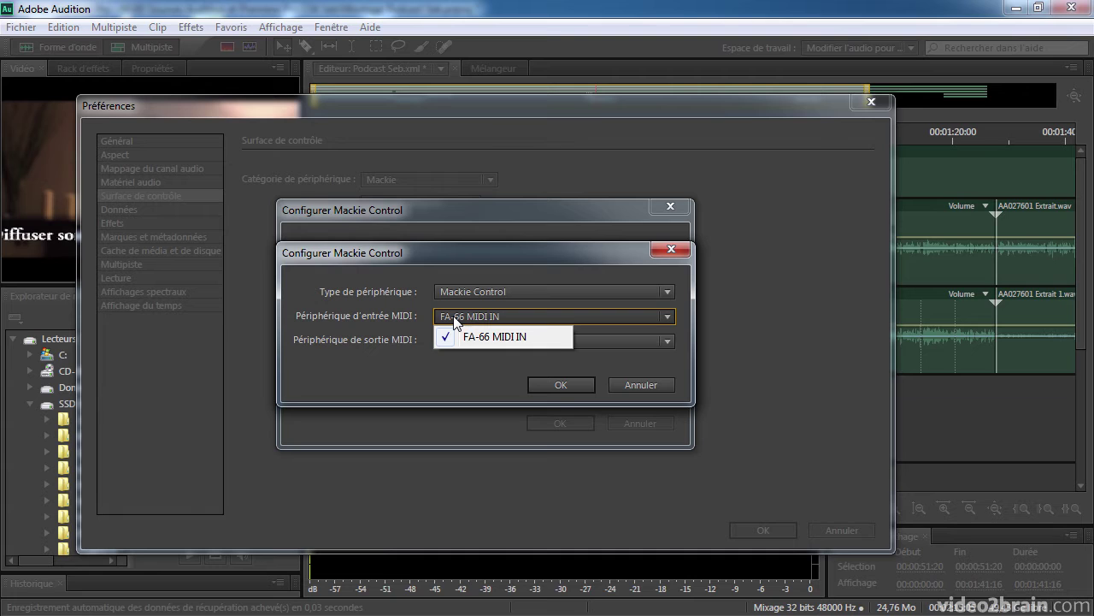
{"action": "left_click", "coordinate": [422, 315]}
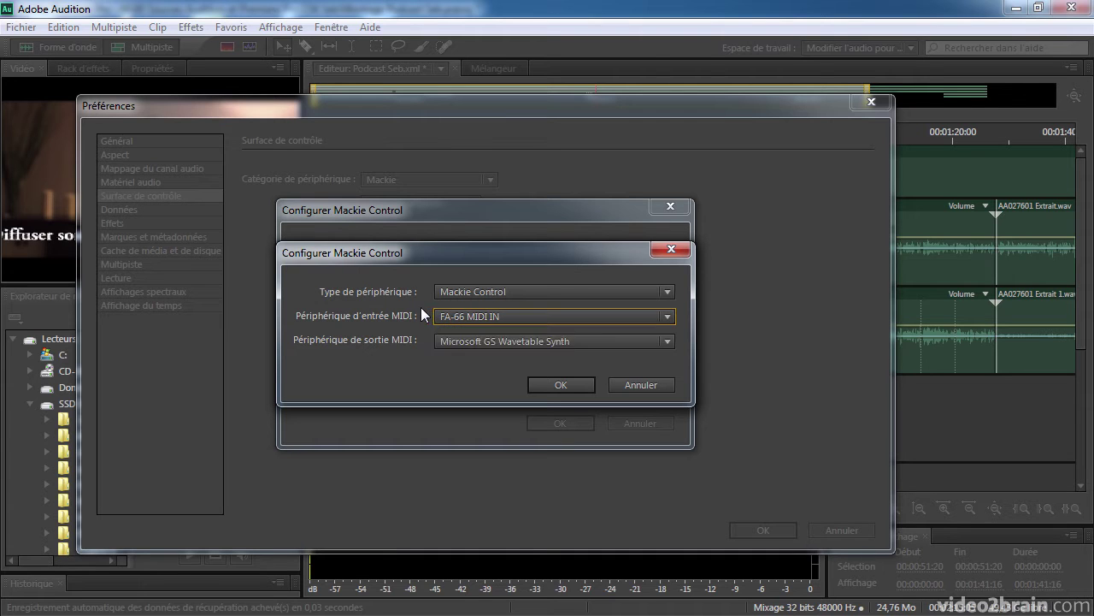
{"action": "left_click", "coordinate": [481, 341]}
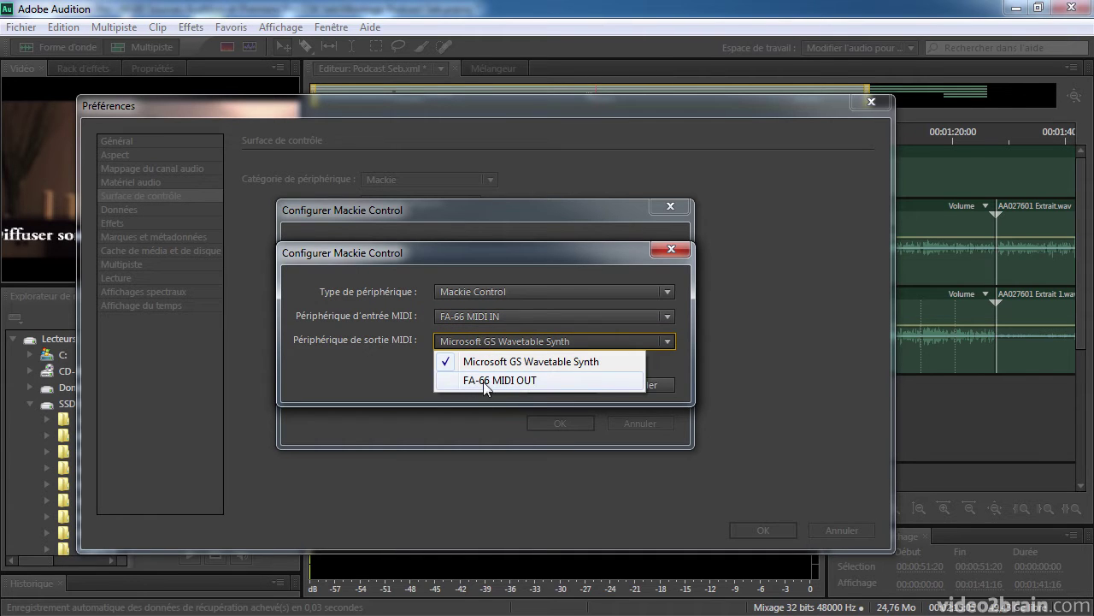
{"action": "left_click", "coordinate": [483, 382]}
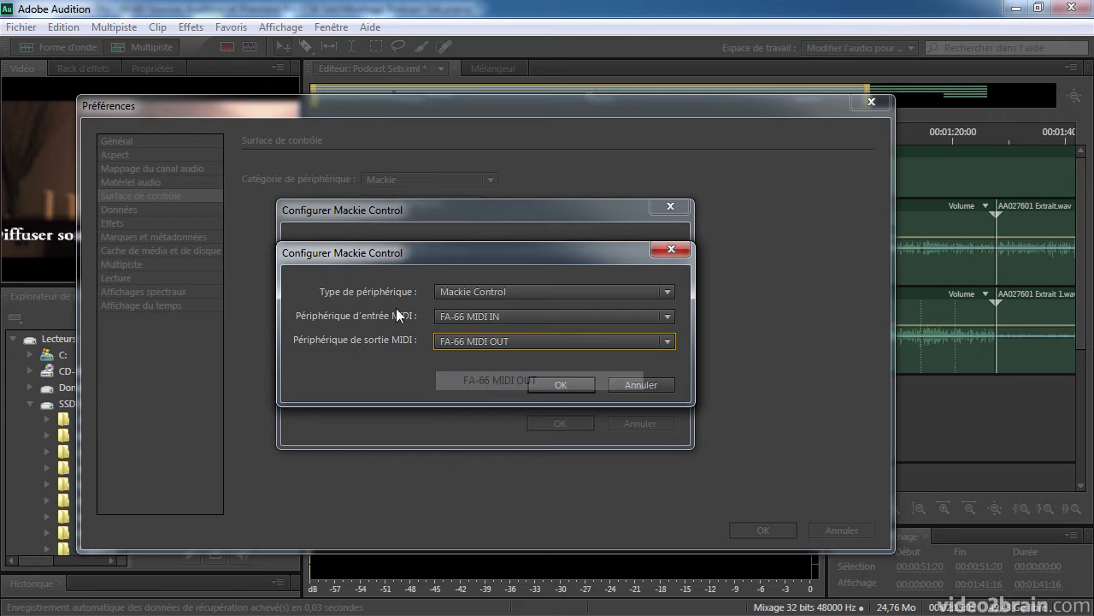
{"action": "left_click", "coordinate": [472, 343]}
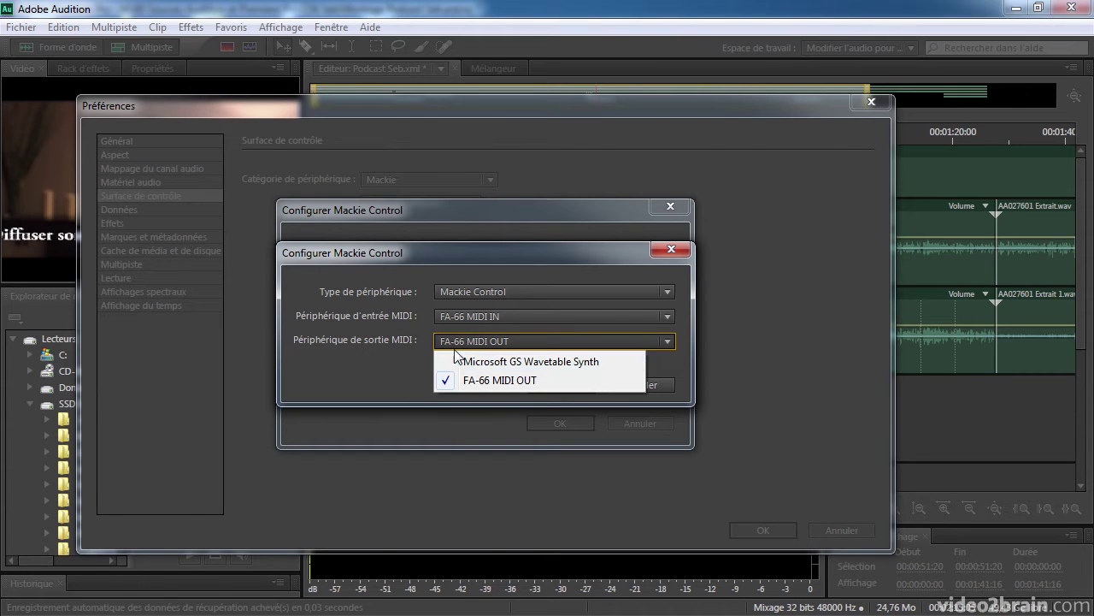
{"action": "left_click", "coordinate": [389, 360]}
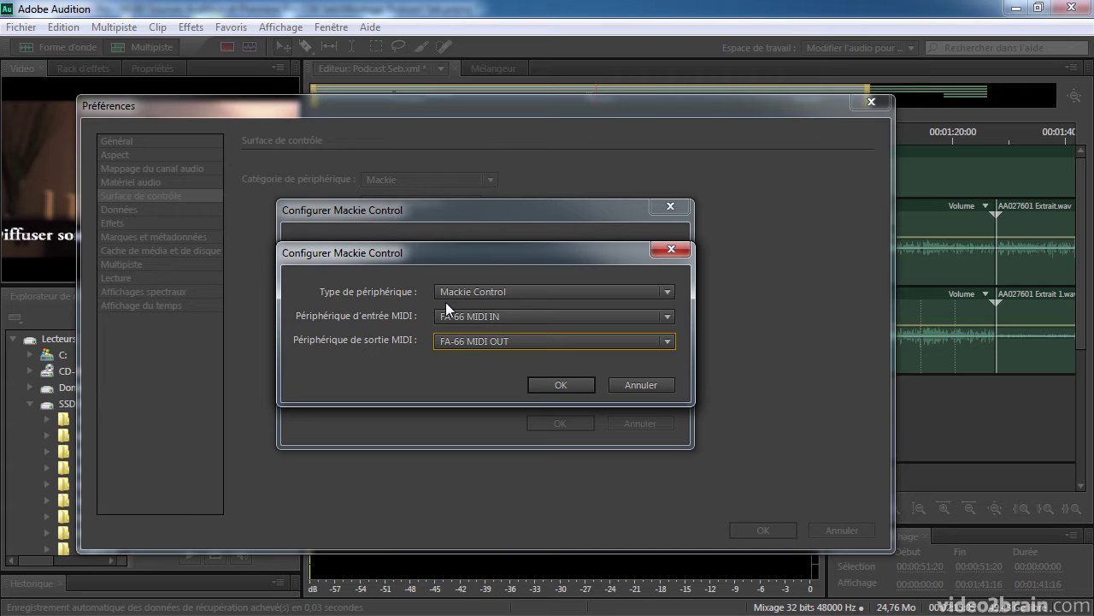
{"action": "left_click", "coordinate": [650, 387]}
{"action": "left_click", "coordinate": [650, 423]}
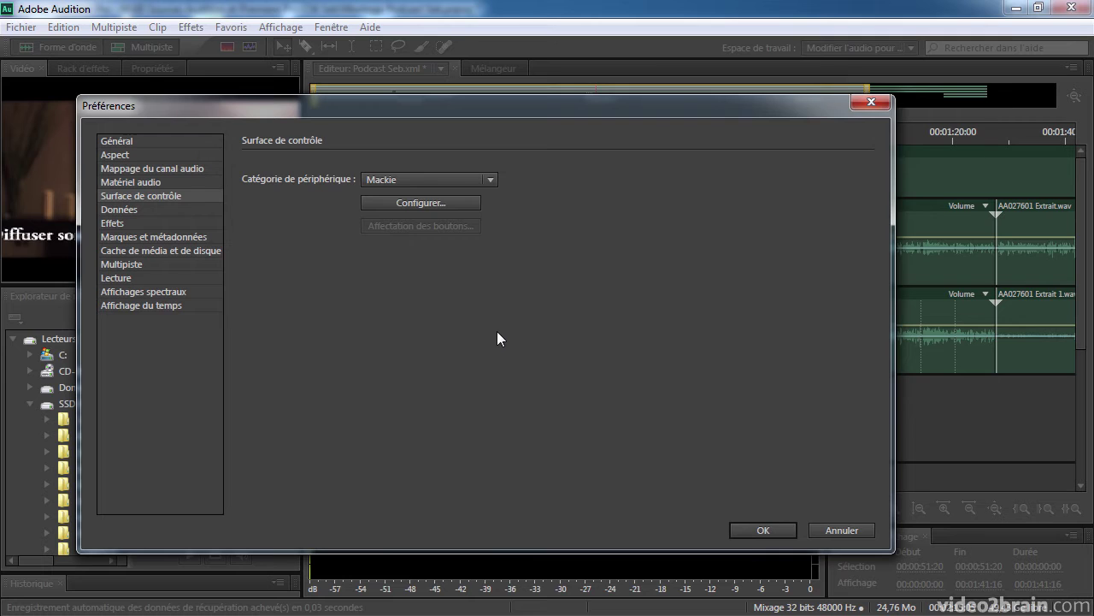
Set the device category to Red Rover and assign the Transfert.Lecture command to its Pedal button.
{"action": "left_click", "coordinate": [485, 180]}
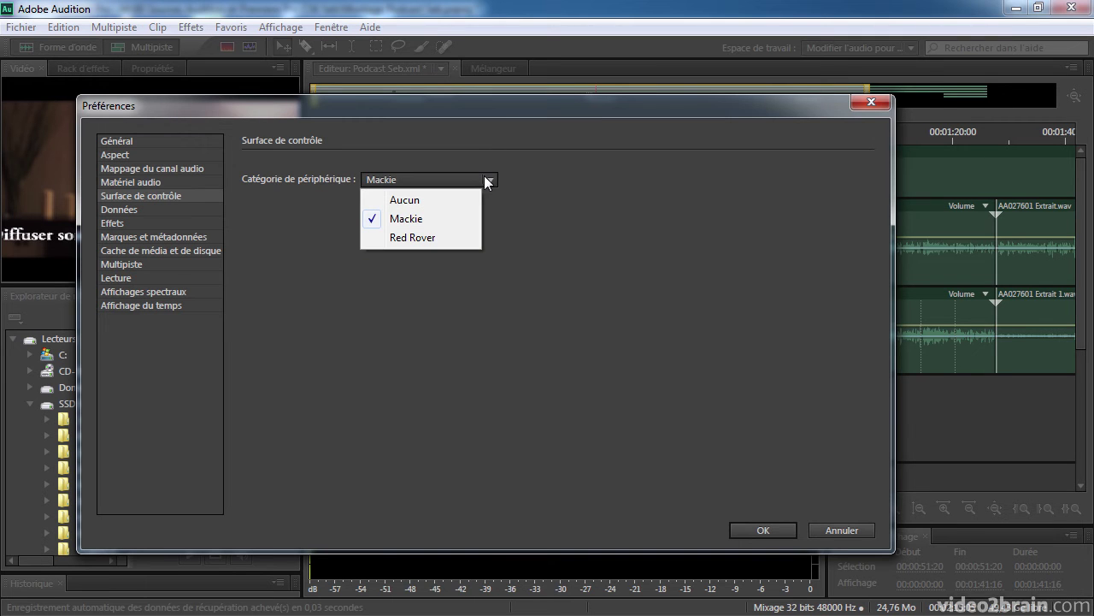
{"action": "left_click", "coordinate": [425, 239]}
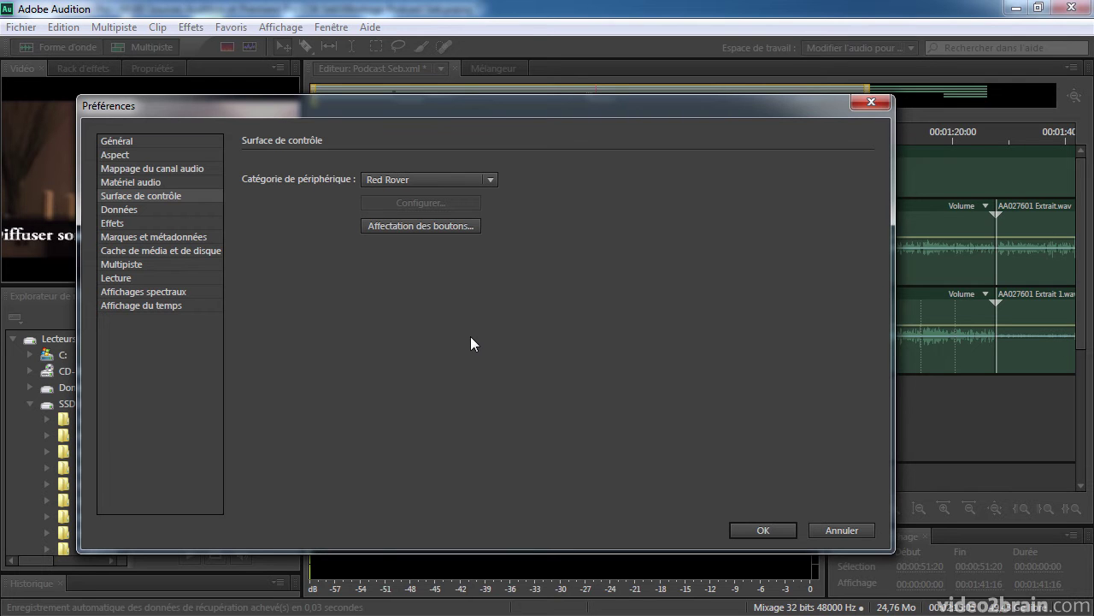
{"action": "left_click", "coordinate": [393, 225]}
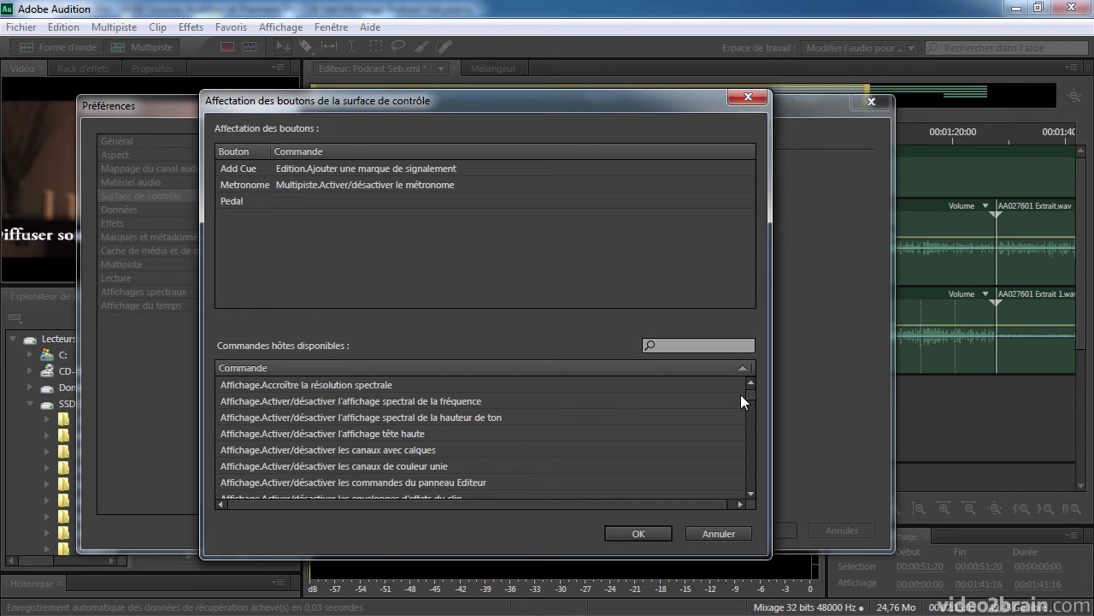
{"action": "left_click_drag", "start_coordinate": [749, 394], "coordinate": [752, 496]}
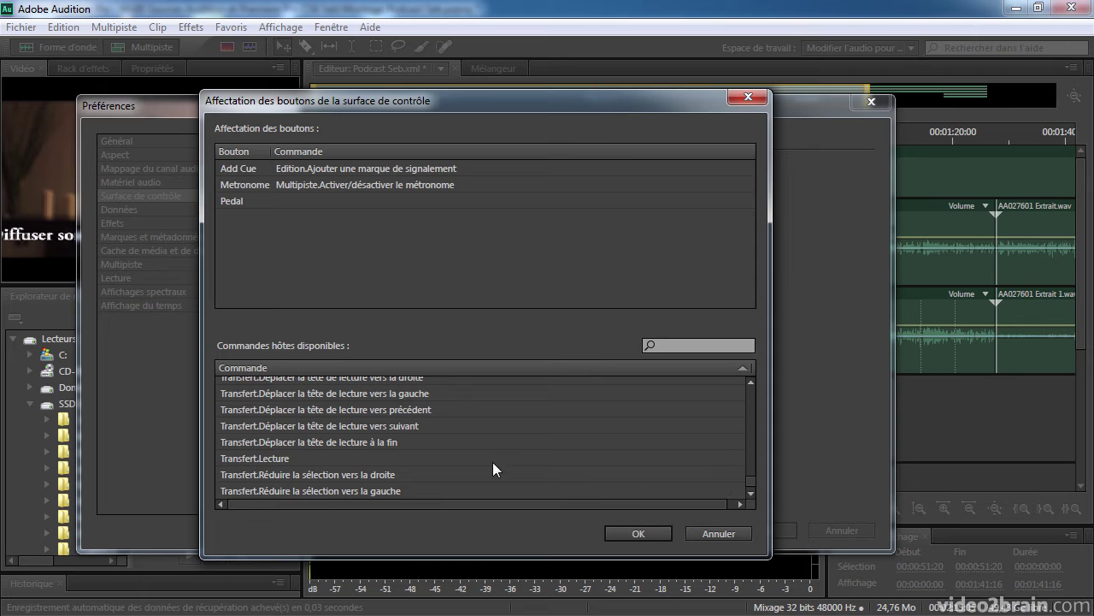
{"action": "left_click", "coordinate": [239, 459]}
{"action": "left_click_drag", "start_coordinate": [239, 458], "coordinate": [304, 198]}
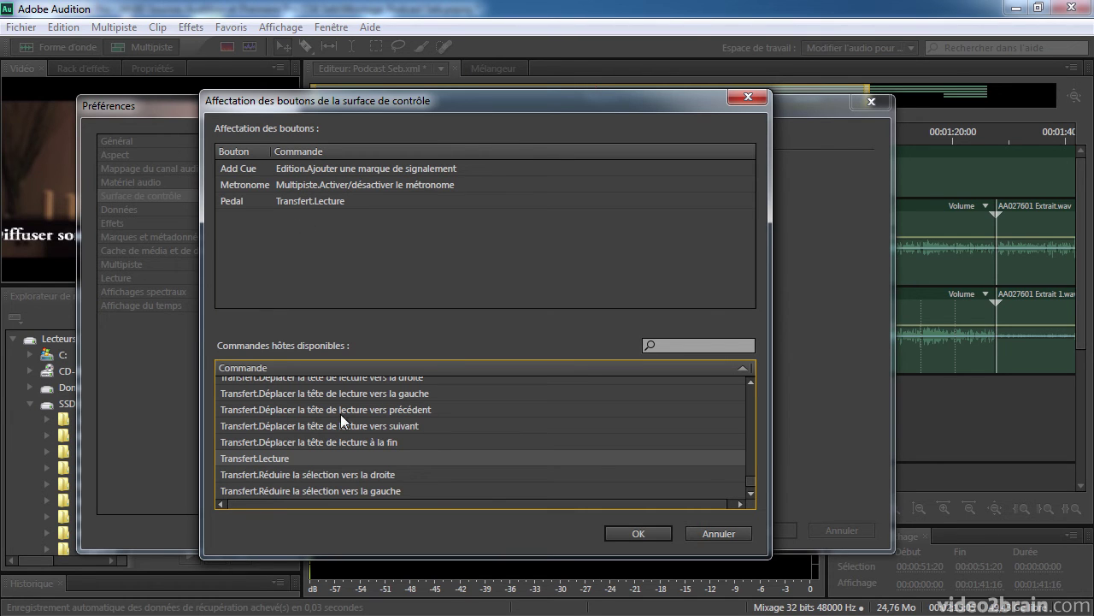
Filter the available host commands by "export", assign Fichier.Exporter OMF to the Pedal button and accept the button assignments.
{"action": "left_click", "coordinate": [683, 347]}
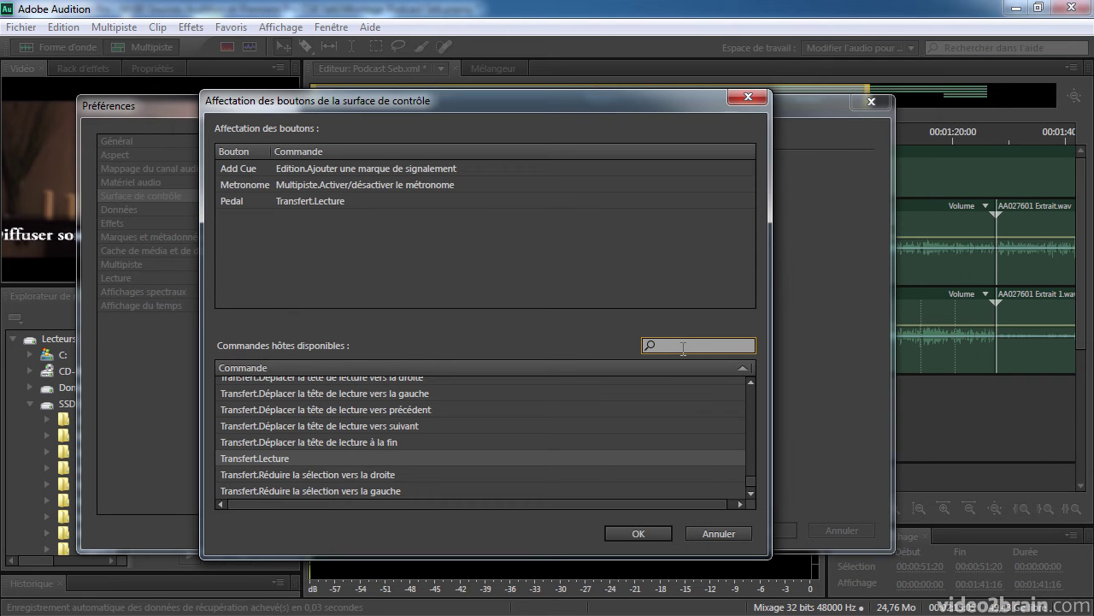
{"action": "type", "text": "export"}
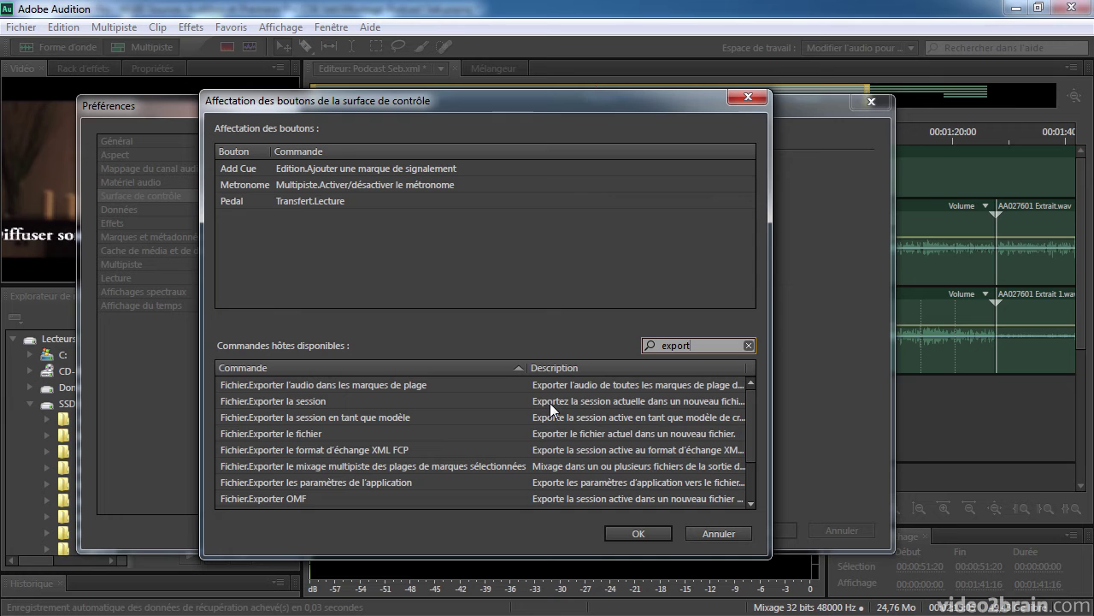
{"action": "left_click_drag", "start_coordinate": [748, 417], "coordinate": [750, 444]}
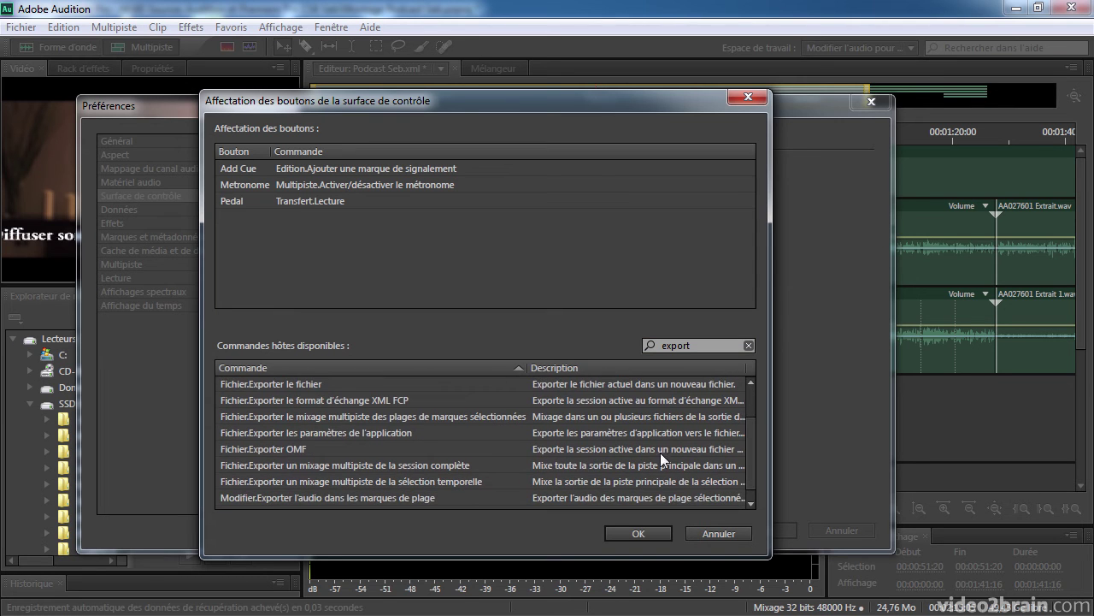
{"action": "left_click", "coordinate": [299, 449]}
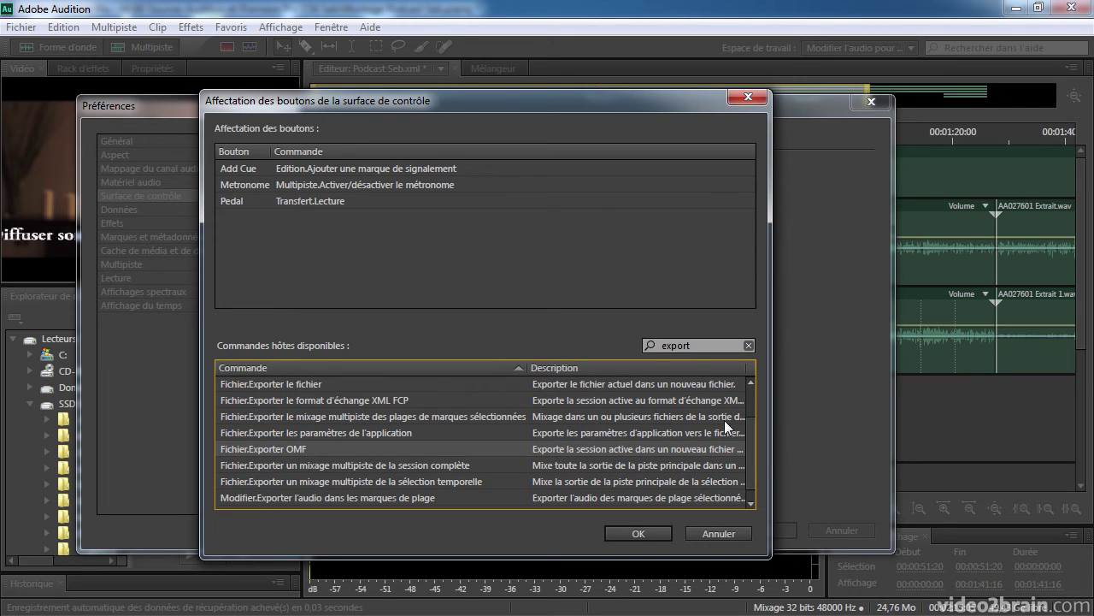
{"action": "mouse_move", "coordinate": [749, 437]}
{"action": "left_mouse_down"}
{"action": "mouse_move", "coordinate": [750, 471]}
{"action": "mouse_move", "coordinate": [754, 392]}
{"action": "mouse_move", "coordinate": [760, 446]}
{"action": "left_mouse_up"}
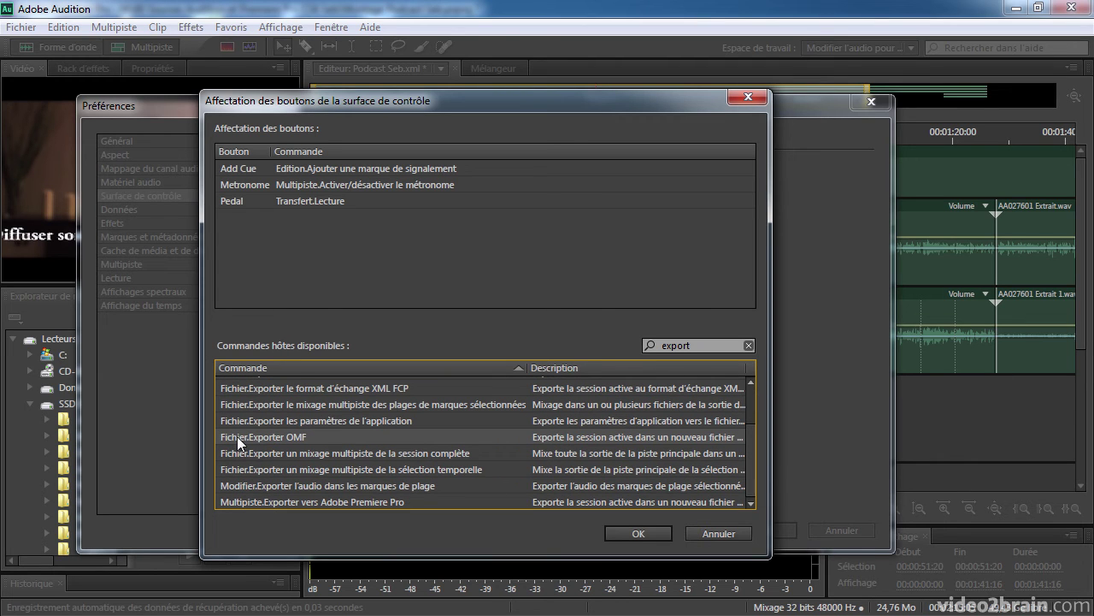
{"action": "left_click_drag", "start_coordinate": [237, 436], "coordinate": [316, 201]}
{"action": "left_click", "coordinate": [637, 534]}
{"action": "left_click", "coordinate": [491, 181]}
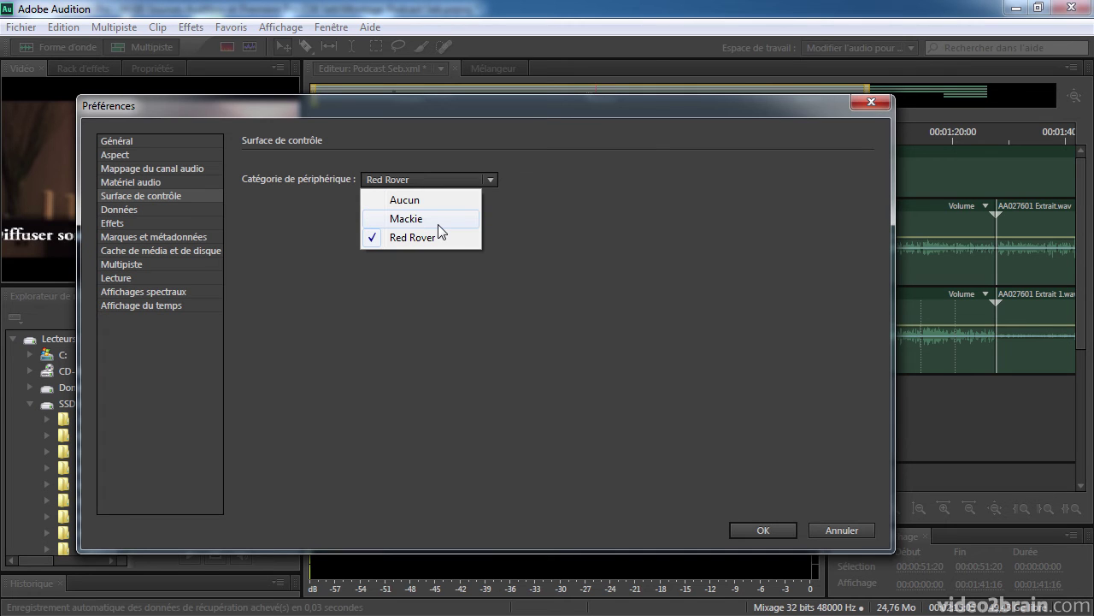
{"action": "left_click", "coordinate": [538, 224]}
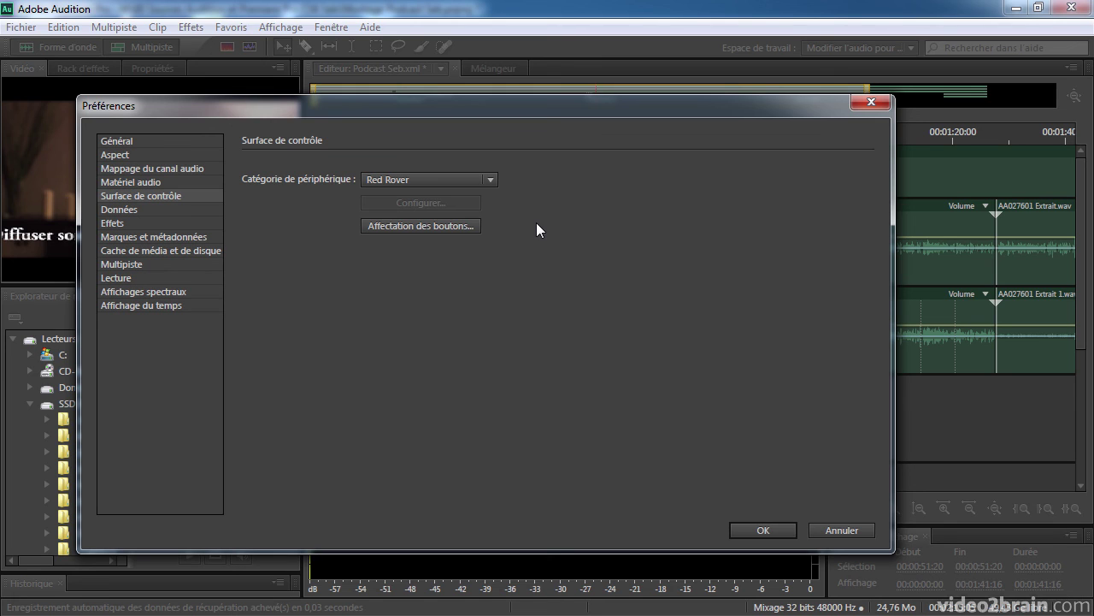
{"action": "left_click", "coordinate": [492, 180]}
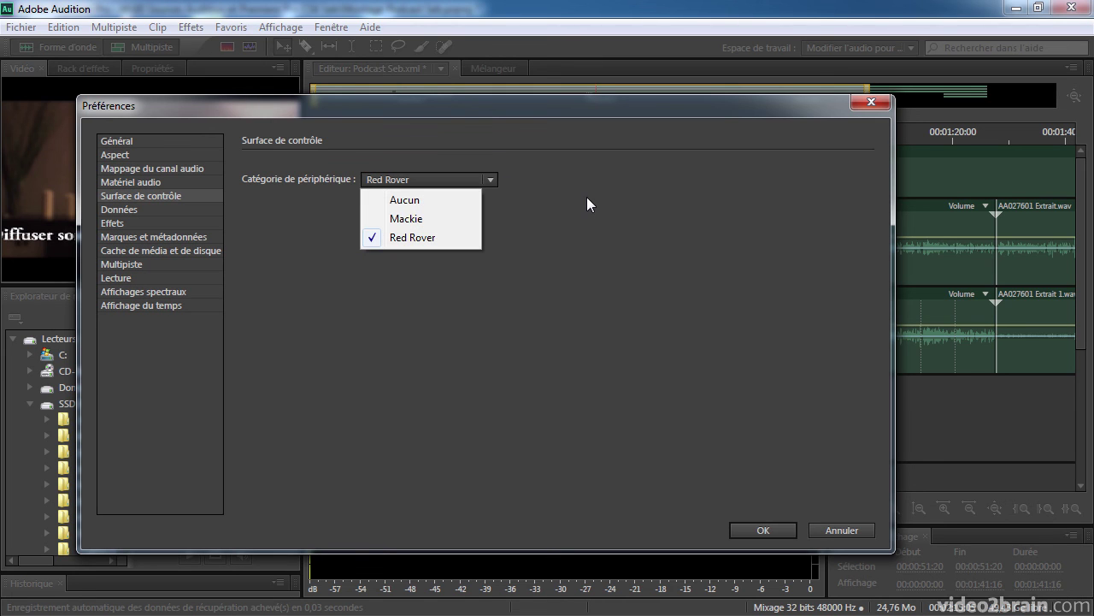